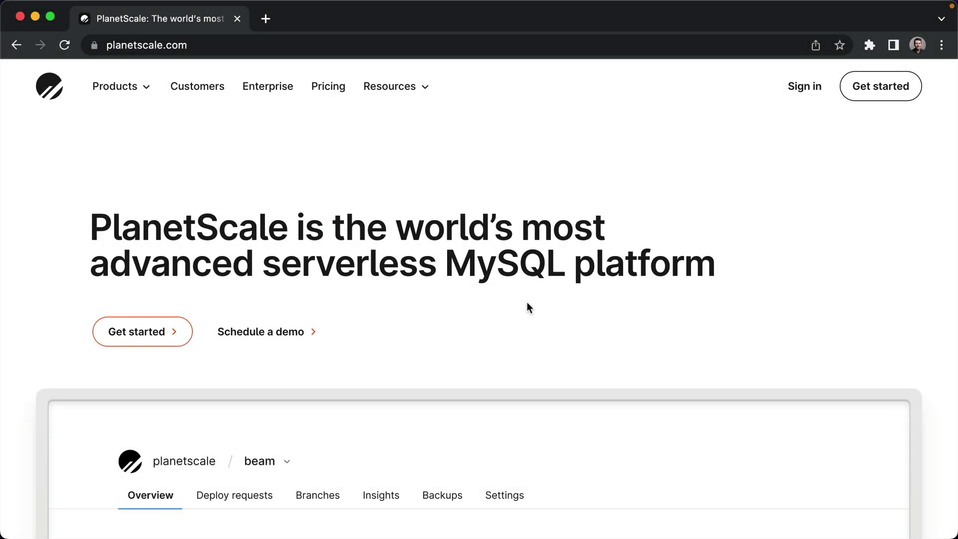
# Step: Highlight 'serverless' and 'MySQL' in the headline, close the Products list, and sign in
pyautogui.doubleClick(337, 266)
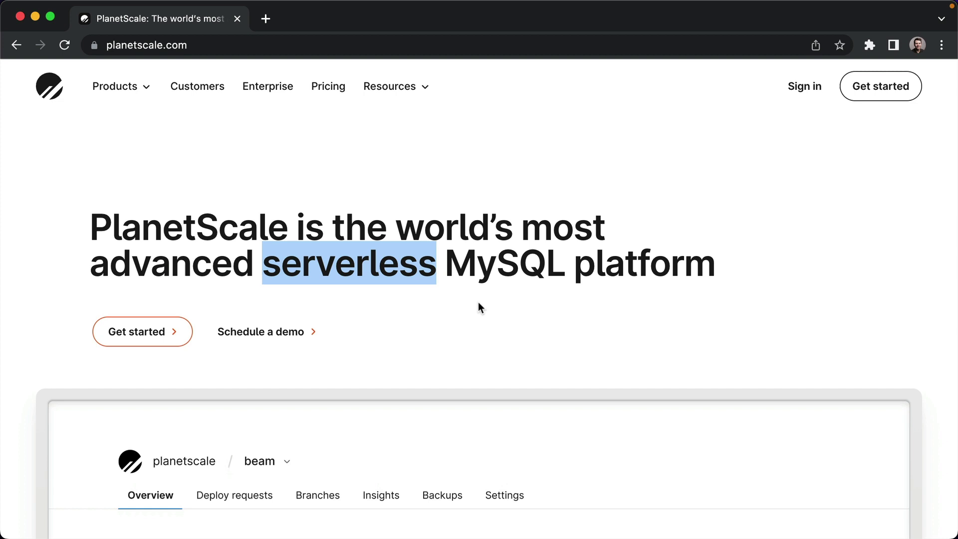
pyautogui.click(479, 301)
pyautogui.doubleClick(533, 263)
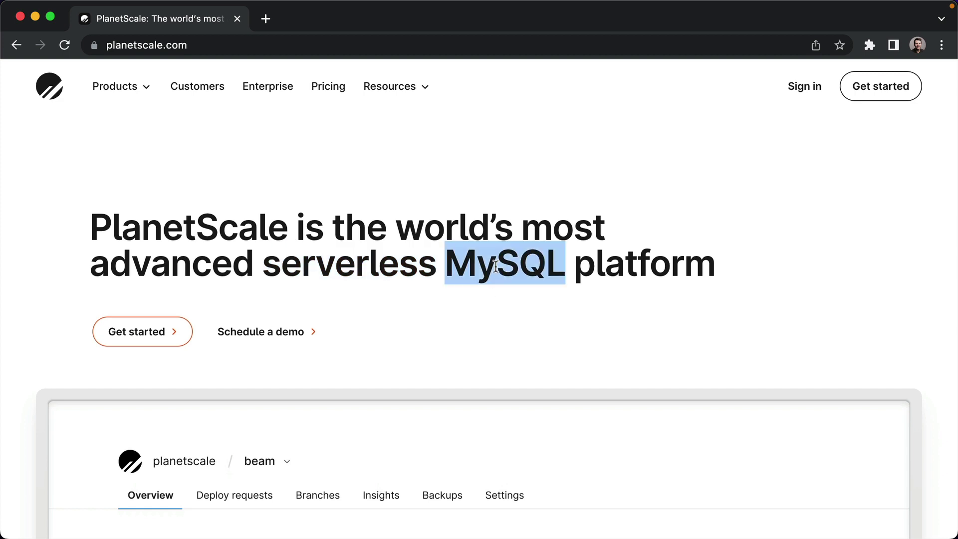
pyautogui.click(762, 272)
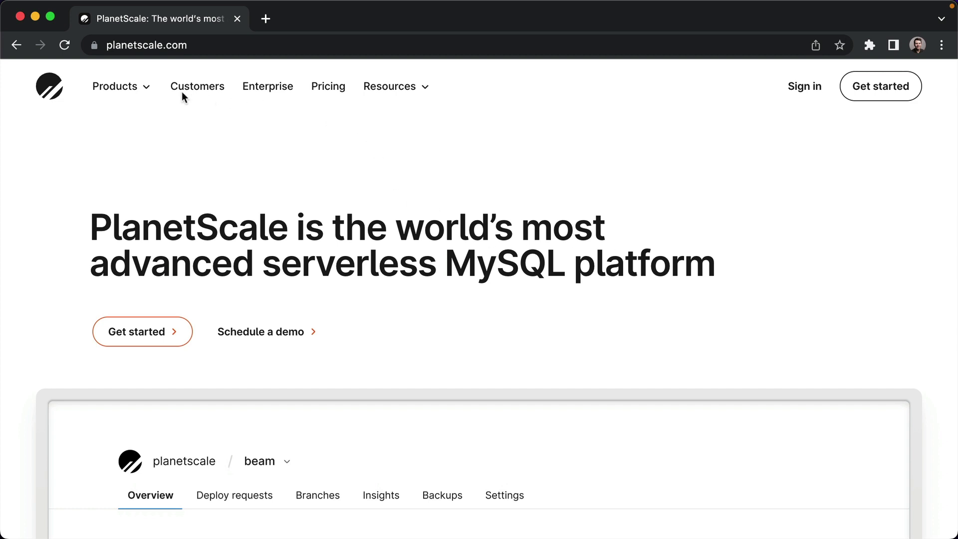
pyautogui.click(148, 89)
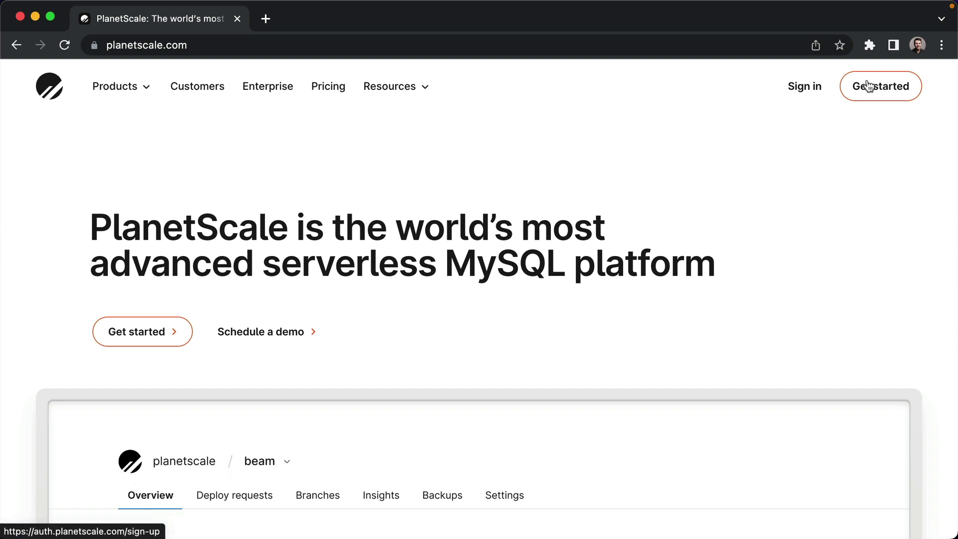
pyautogui.click(808, 89)
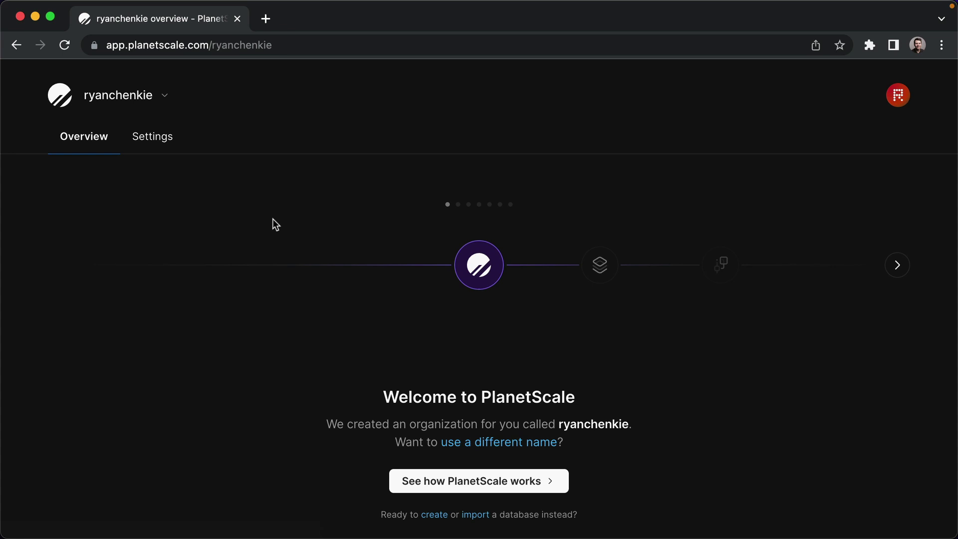
pyautogui.click(165, 100)
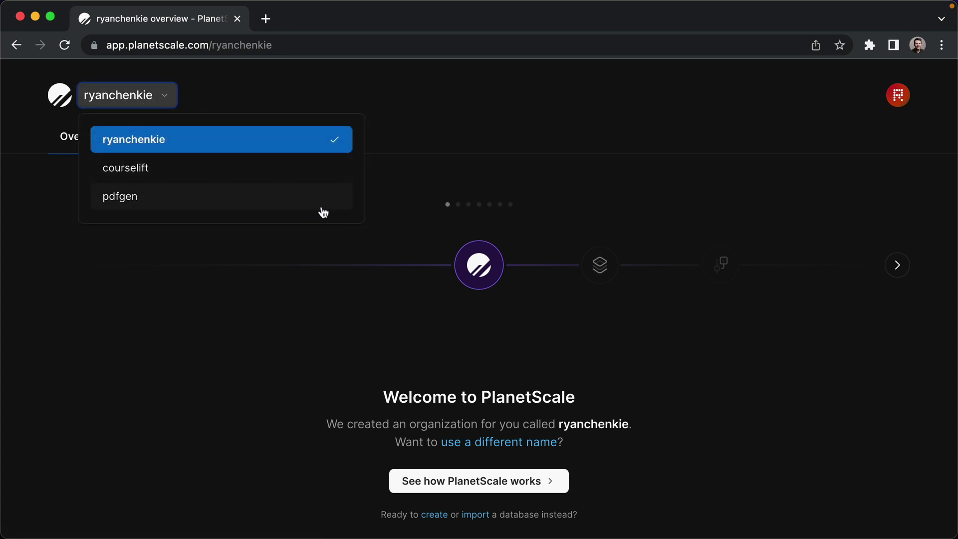
pyautogui.click(364, 202)
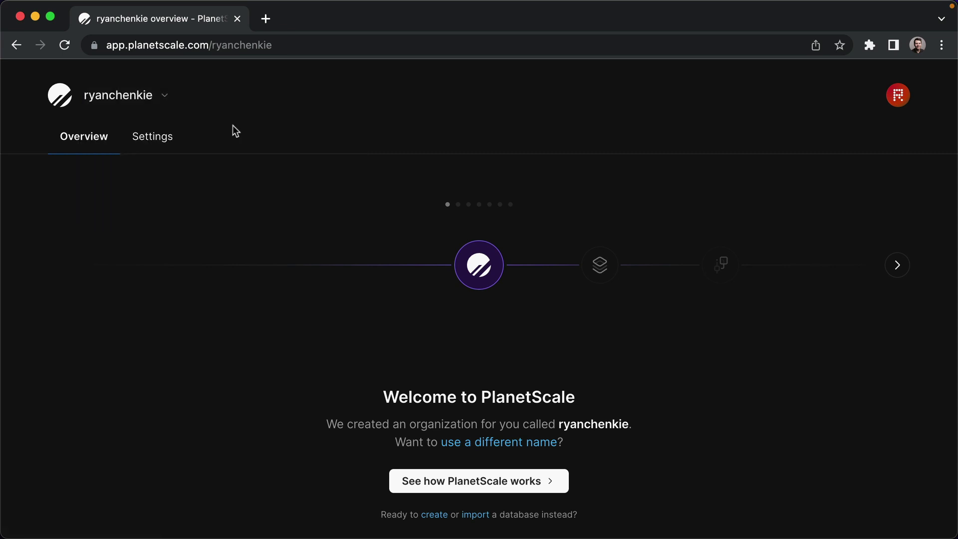
pyautogui.click(166, 102)
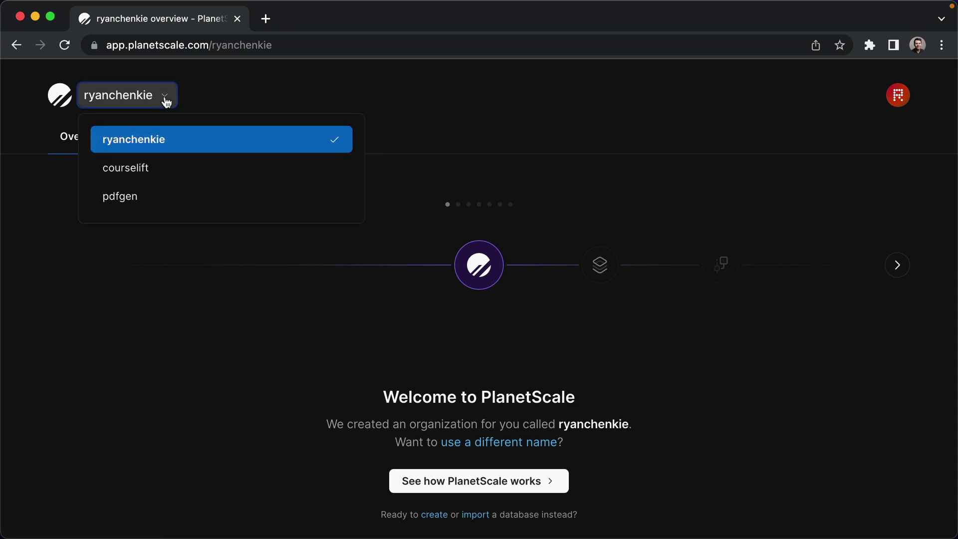
pyautogui.click(466, 121)
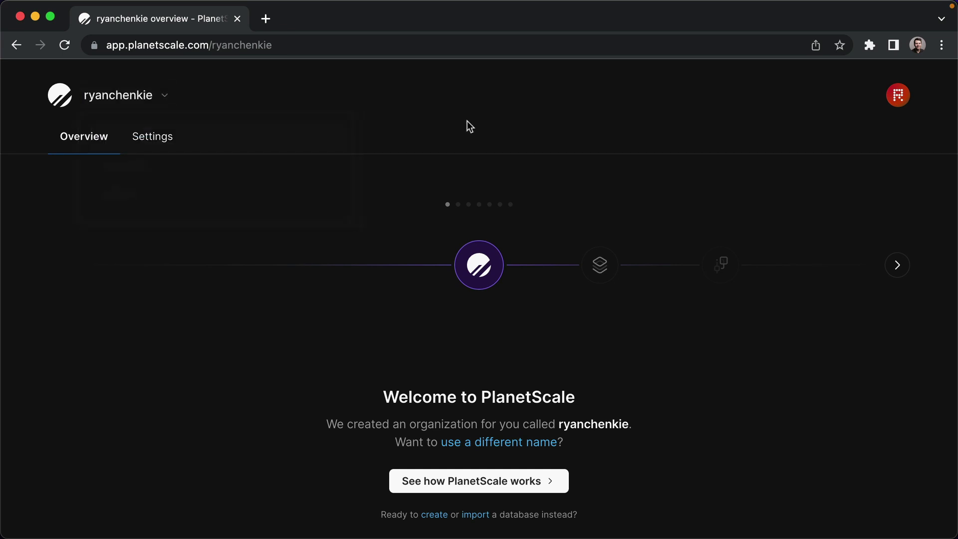
# Step: Open the account dropdown from the top-right avatar, showing the new-organization option
pyautogui.click(895, 100)
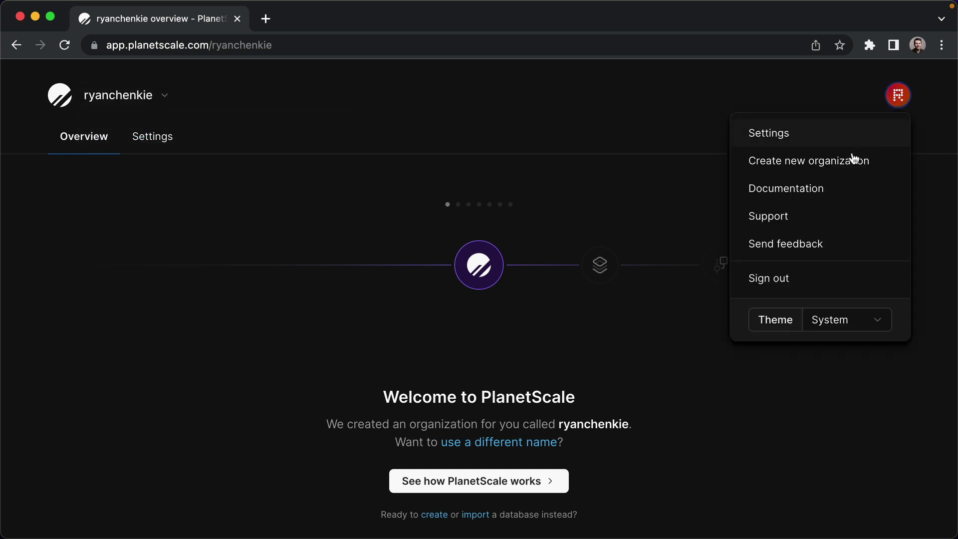